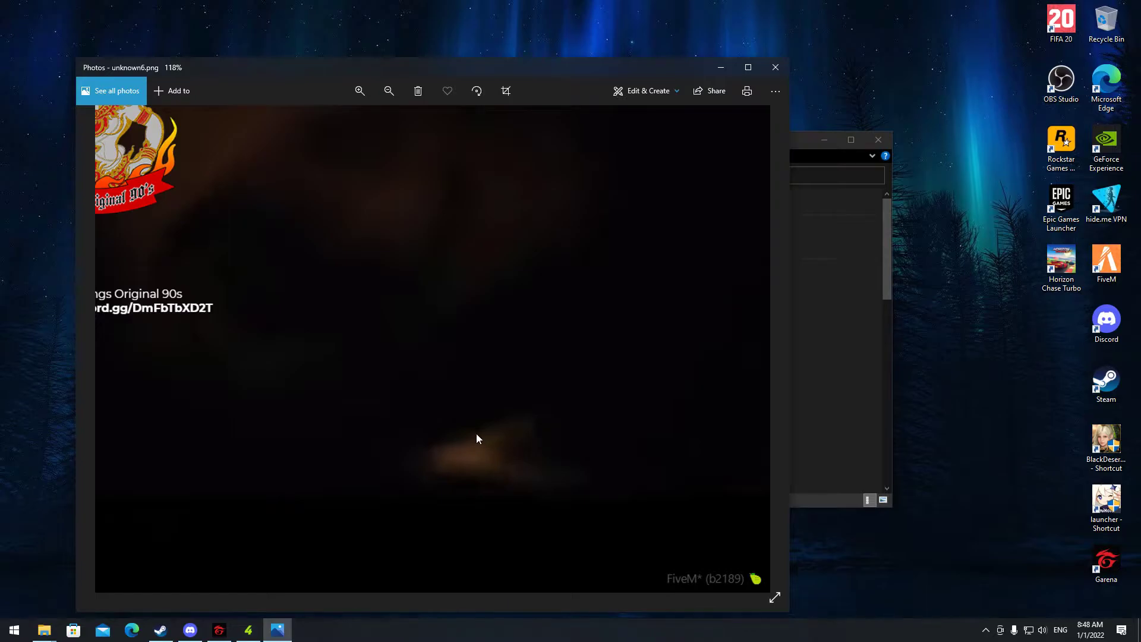
Step: Close the unknown6.png image preview and minimize the Downloads folder window
{"action": "scroll", "coordinate": [679, 540], "scroll_direction": "down", "scroll_amount": 3}
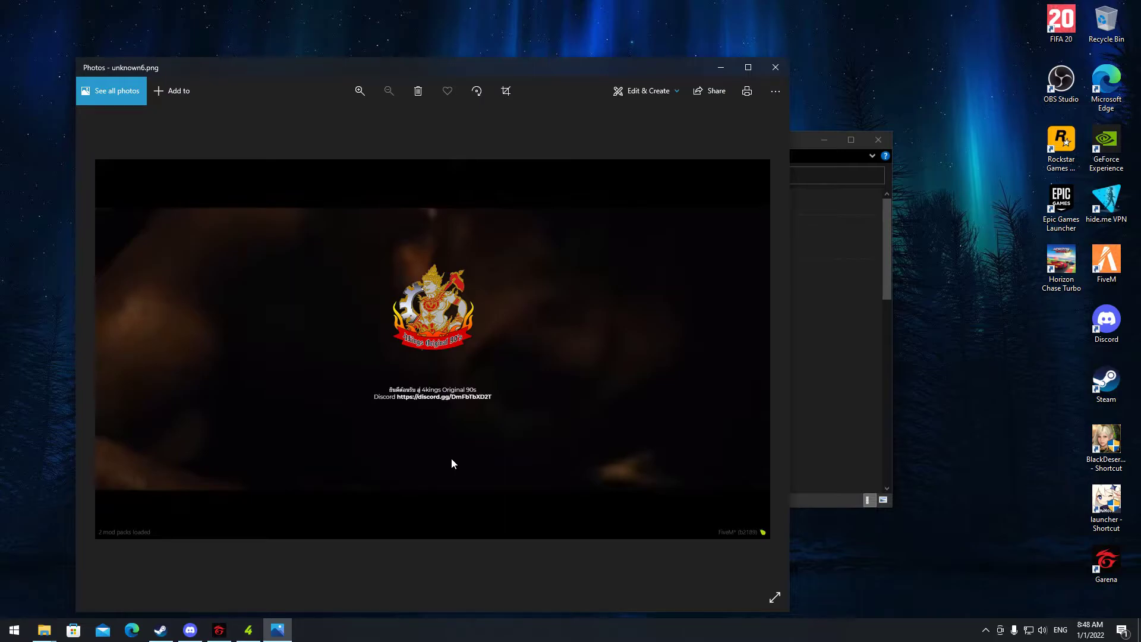
{"action": "left_click", "coordinate": [775, 67]}
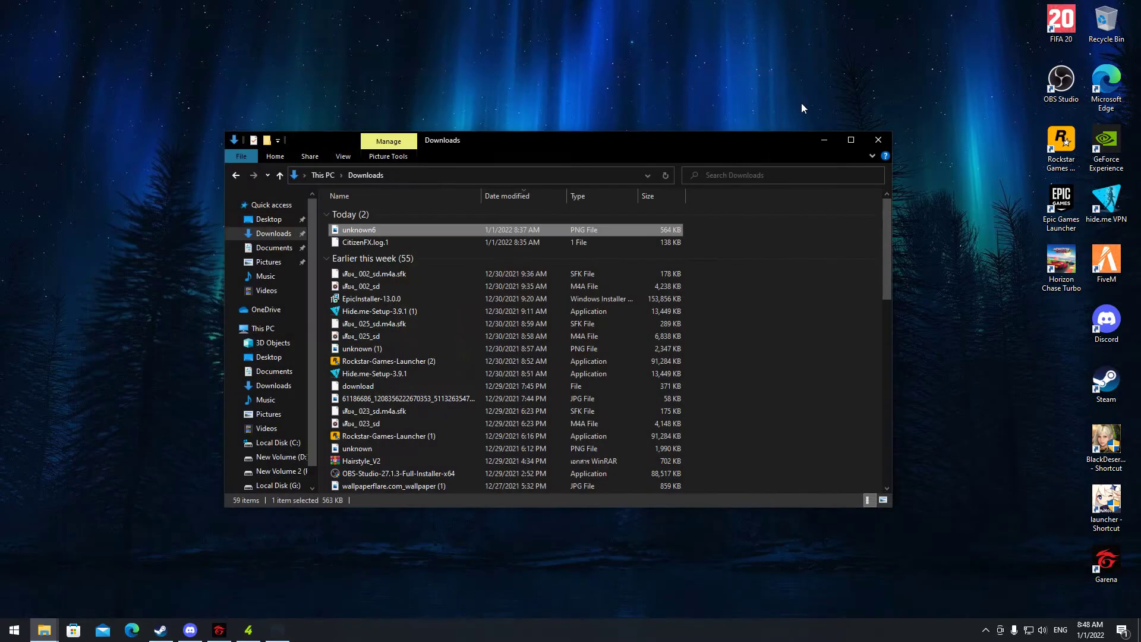
{"action": "left_click", "coordinate": [821, 139]}
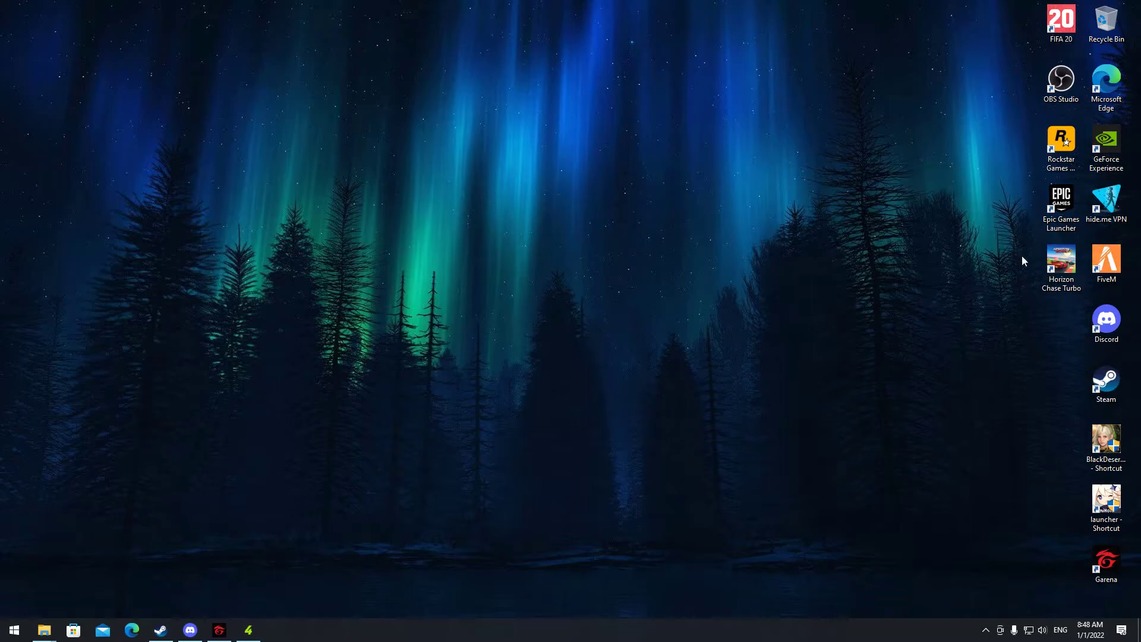
Step: Open the file location of the FiveM desktop shortcut, and close that folder window again
{"action": "left_click", "coordinate": [1107, 267]}
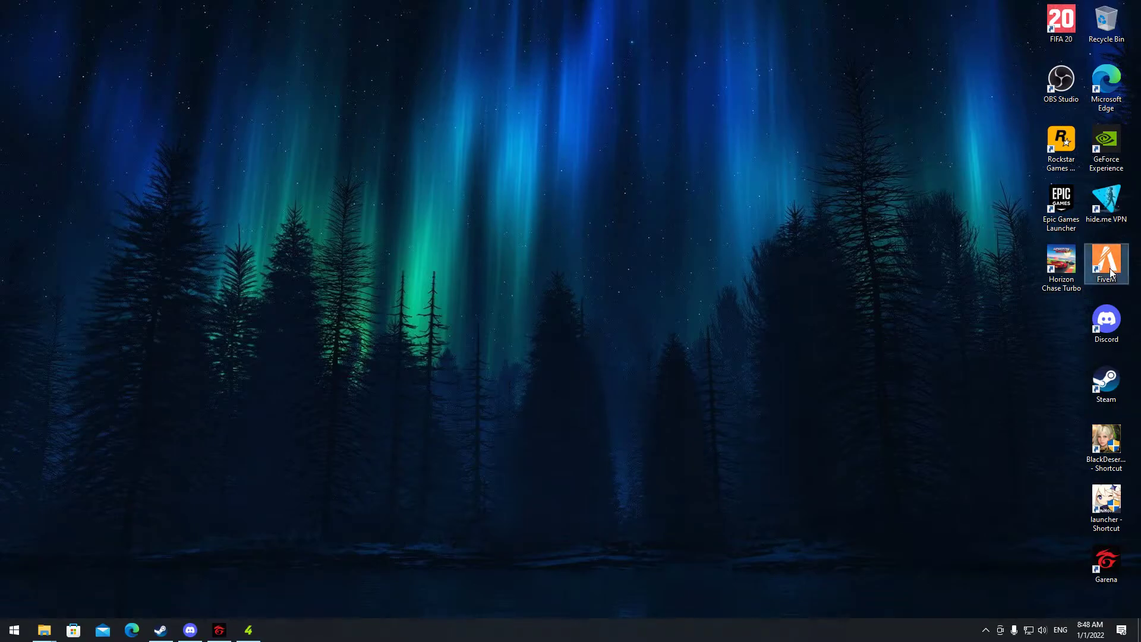
{"action": "right_click", "coordinate": [1109, 267]}
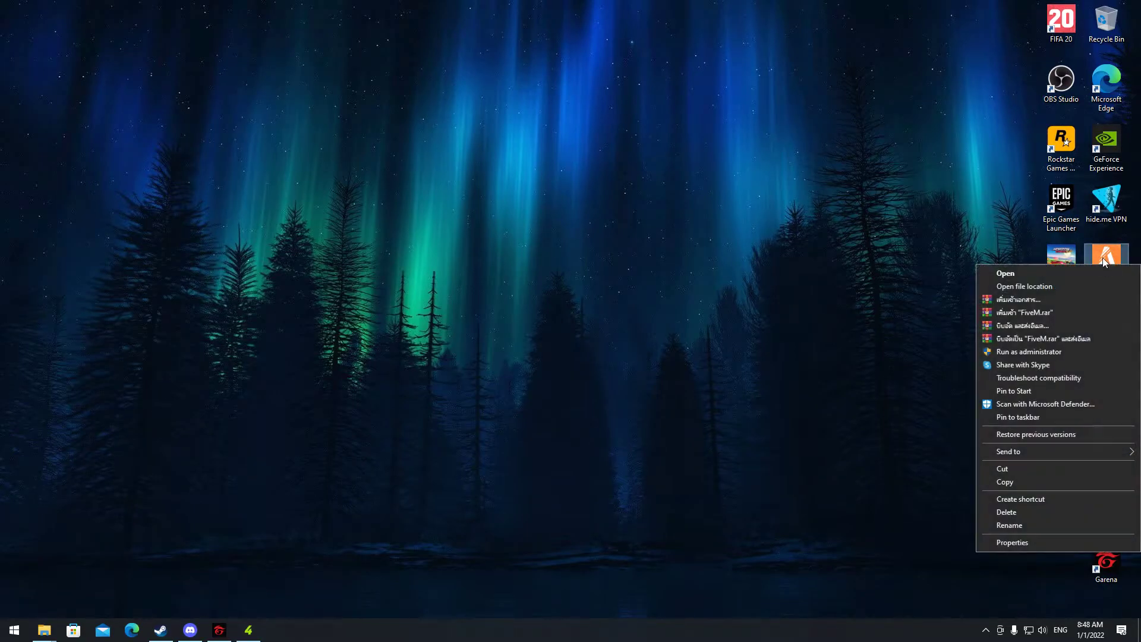
{"action": "left_click", "coordinate": [1079, 287]}
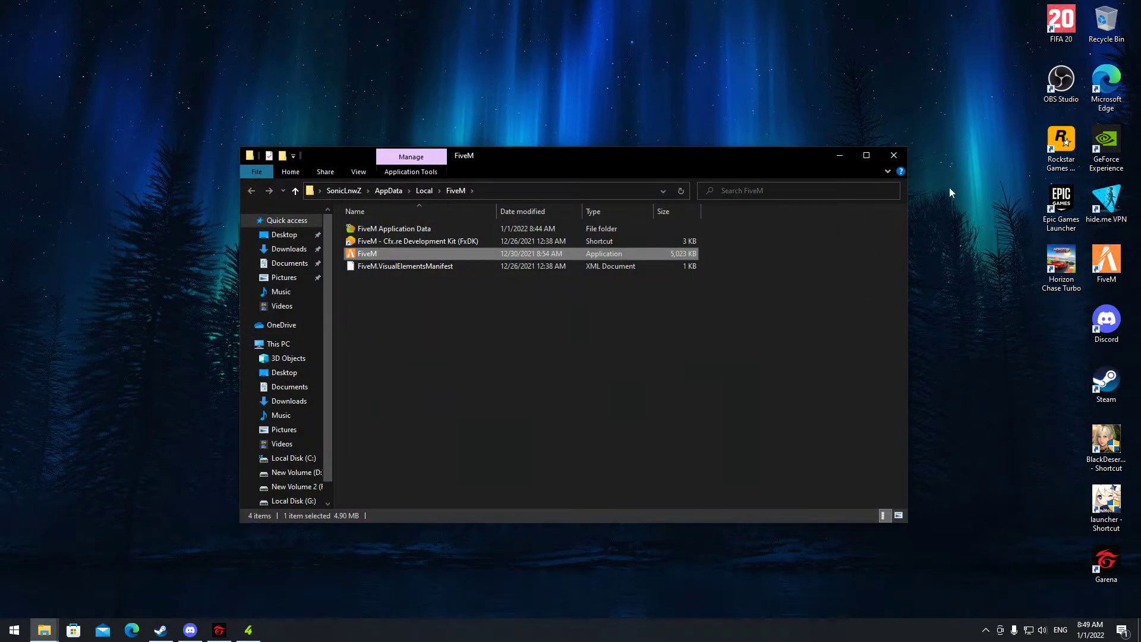
{"action": "left_click", "coordinate": [896, 159]}
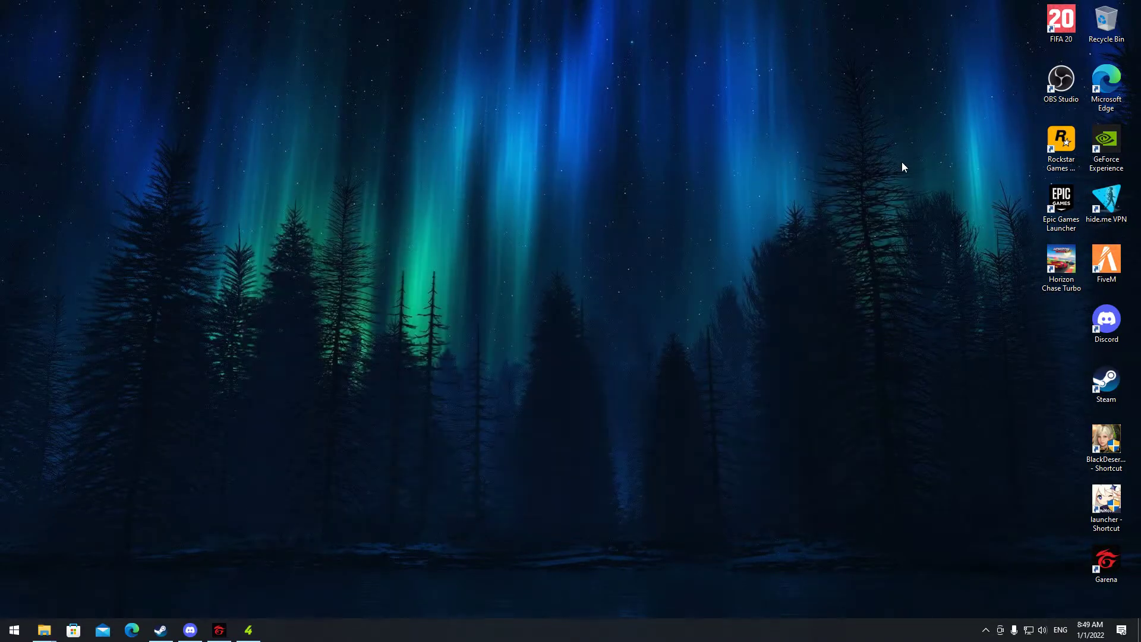
{"action": "right_click", "coordinate": [1106, 265]}
{"action": "left_click", "coordinate": [844, 253]}
Step: Search Windows for %localappdata%, open that folder and go into its FiveM subfolder
{"action": "left_click", "coordinate": [14, 630]}
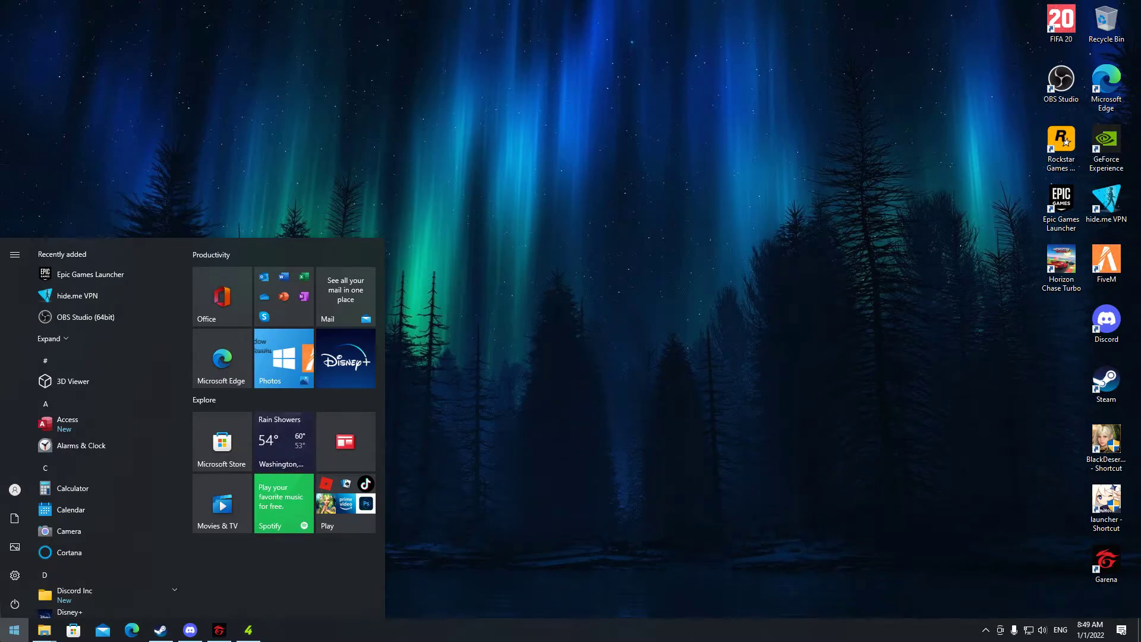
{"action": "type", "text": "%"}
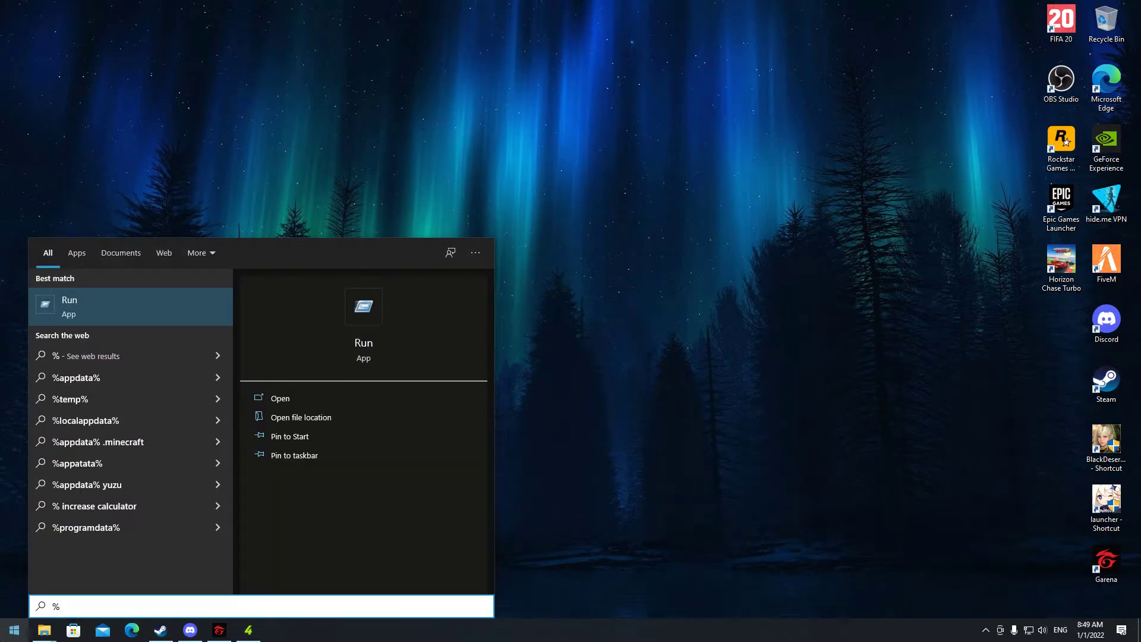
{"action": "type", "text": "loca"}
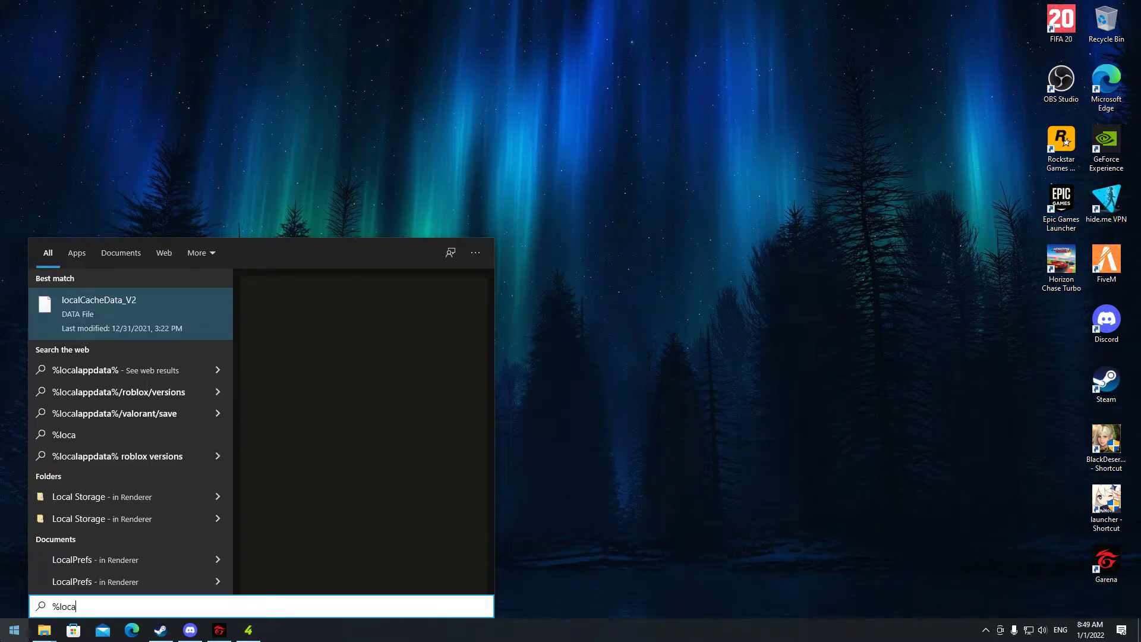
{"action": "type", "text": "lappda"}
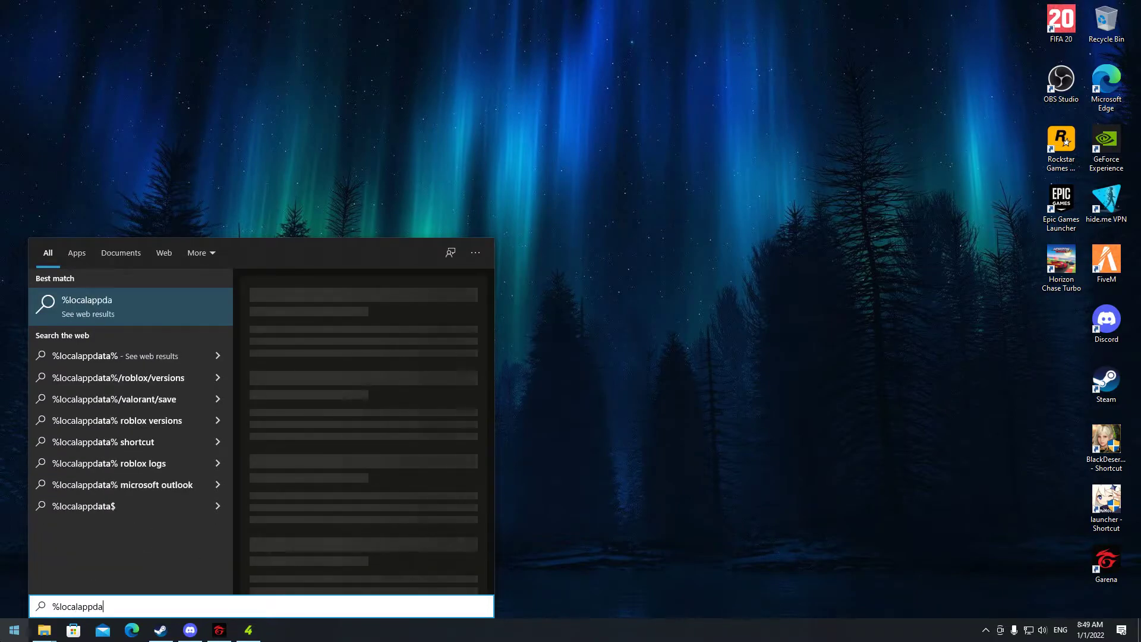
{"action": "type", "text": "ta%"}
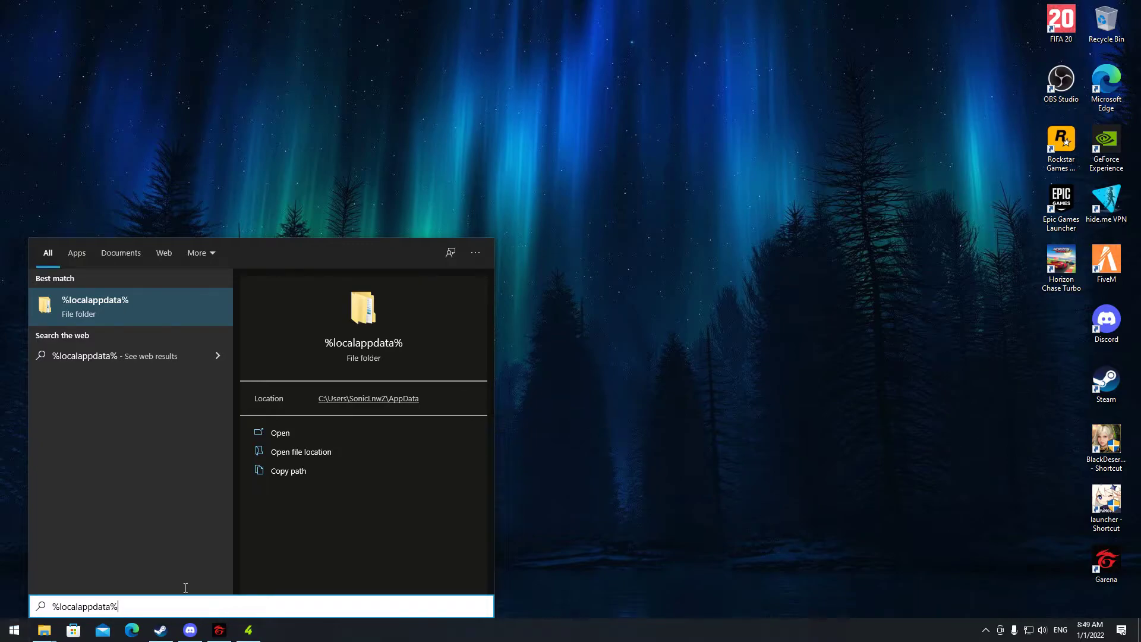
{"action": "left_click", "coordinate": [156, 302]}
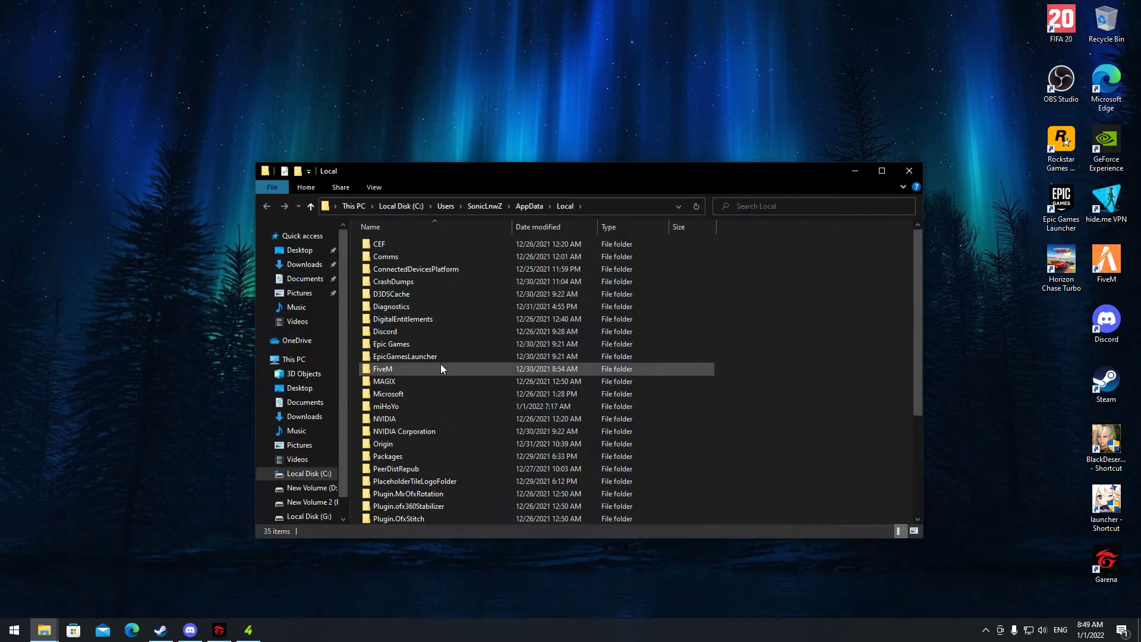
{"action": "left_click", "coordinate": [389, 373]}
{"action": "double_click", "coordinate": [391, 373]}
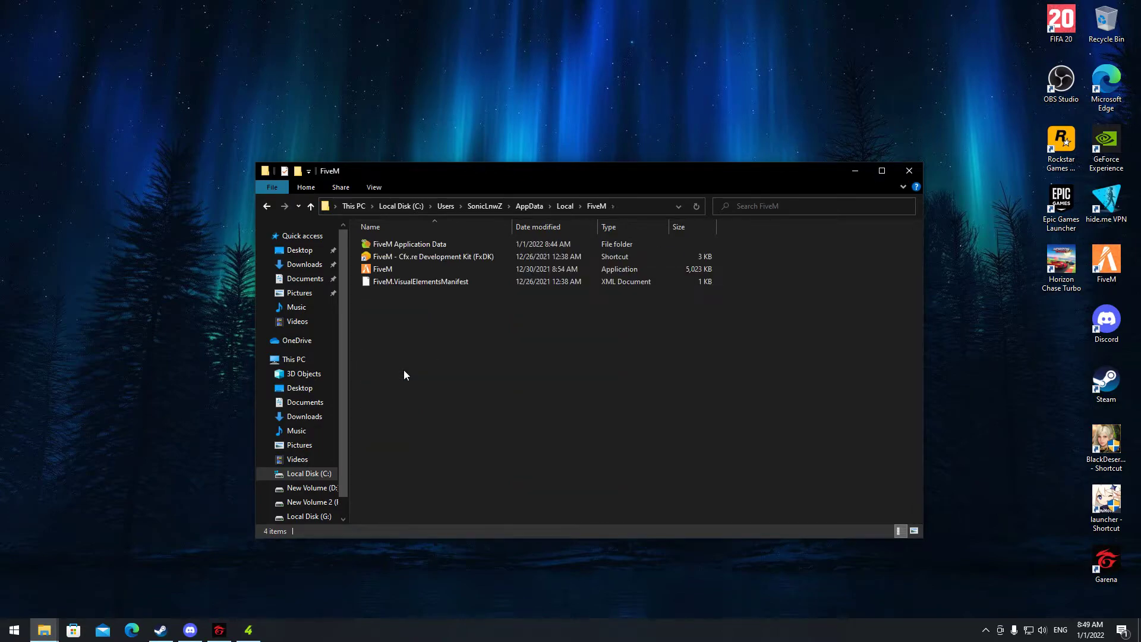
Step: Go to This PC, enter %localappdata% as the folder address and open the FiveM folder from there
{"action": "left_click", "coordinate": [288, 360]}
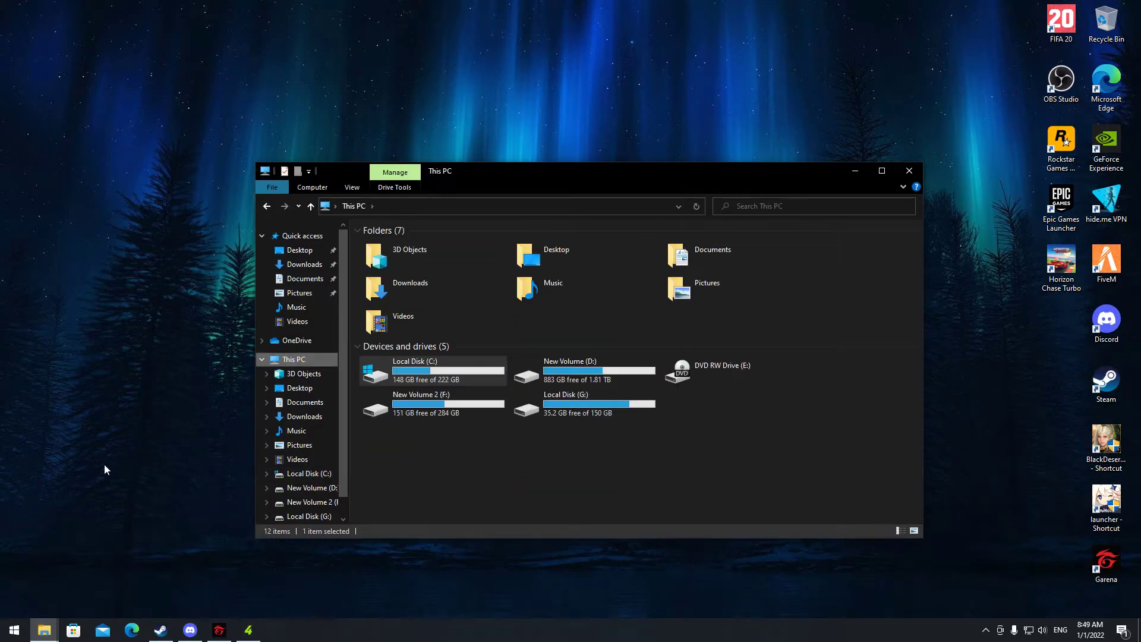
{"action": "left_click", "coordinate": [14, 630]}
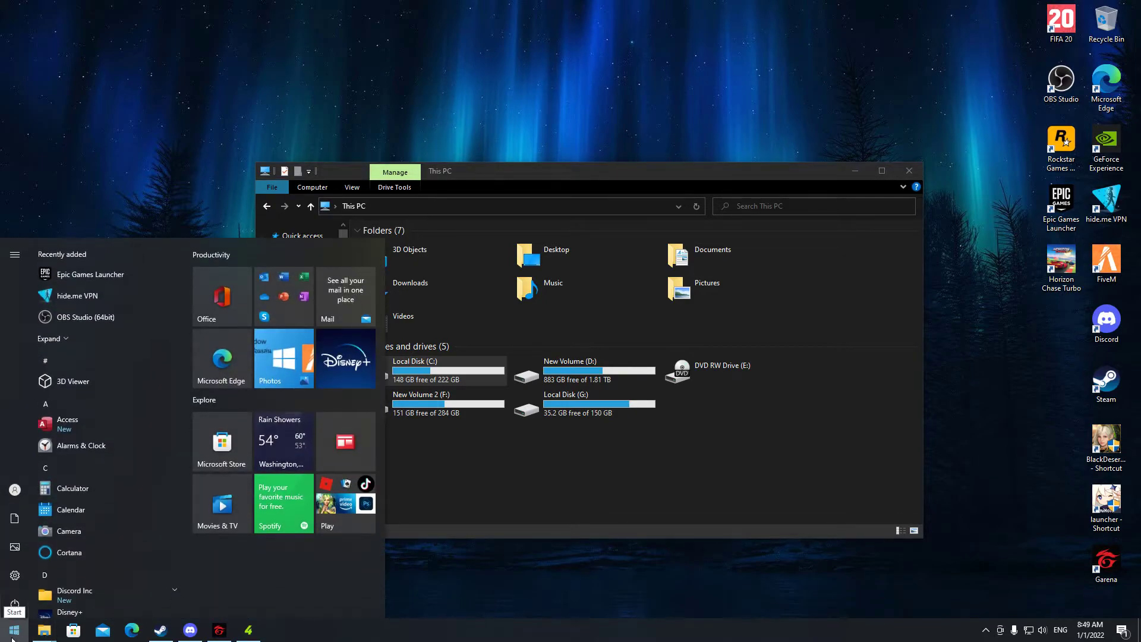
{"action": "left_click", "coordinate": [618, 501]}
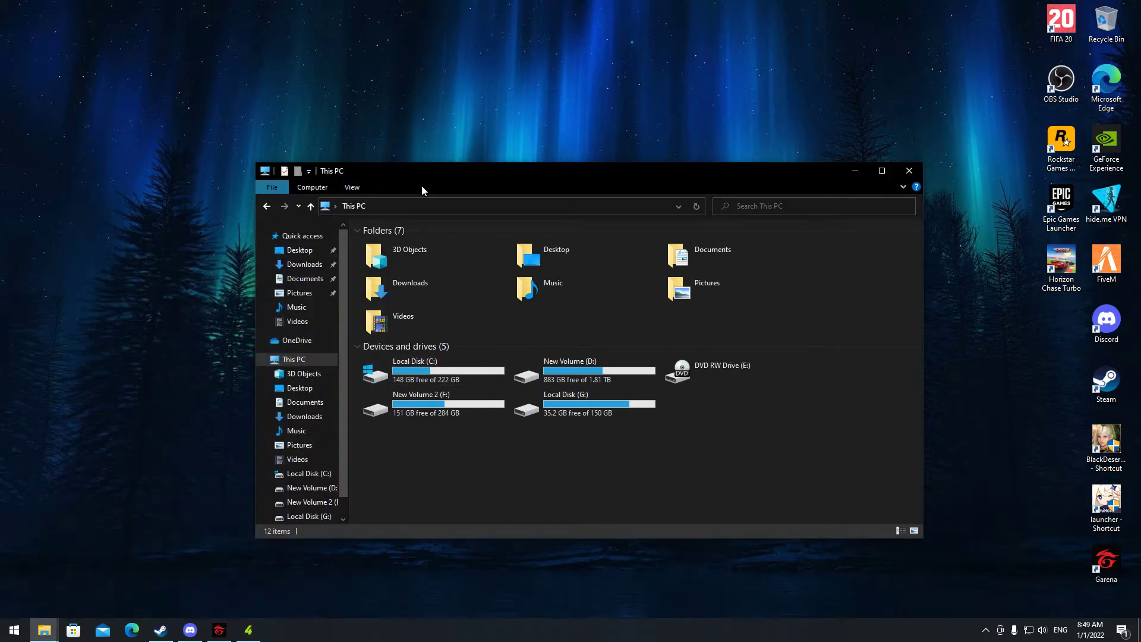
{"action": "left_click_drag", "start_coordinate": [422, 185], "coordinate": [378, 181]}
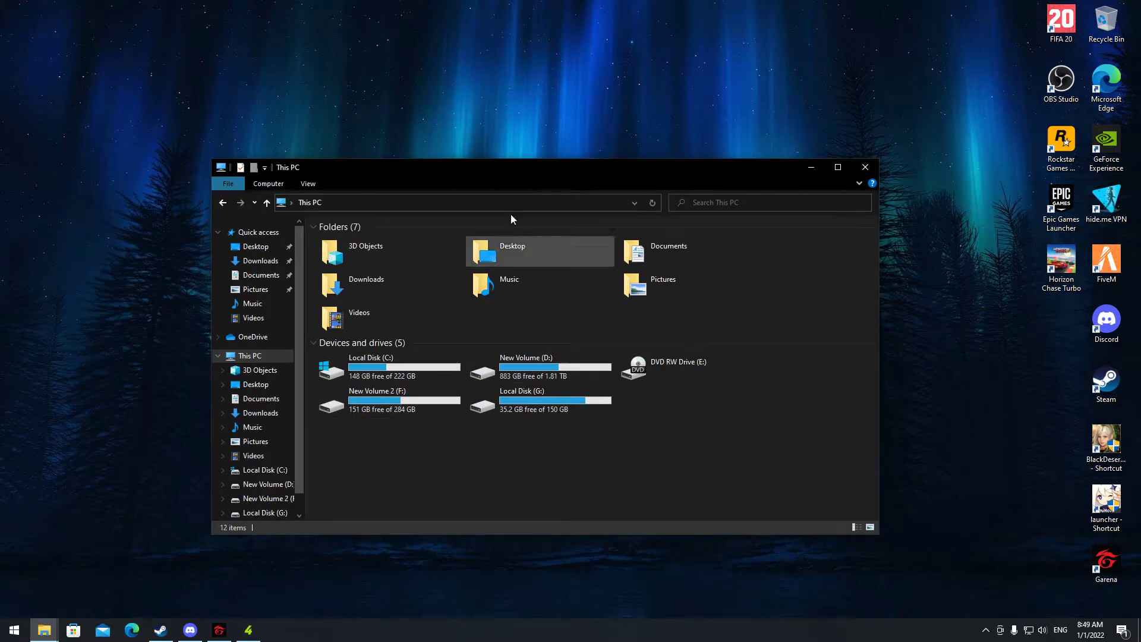
{"action": "left_click", "coordinate": [499, 202]}
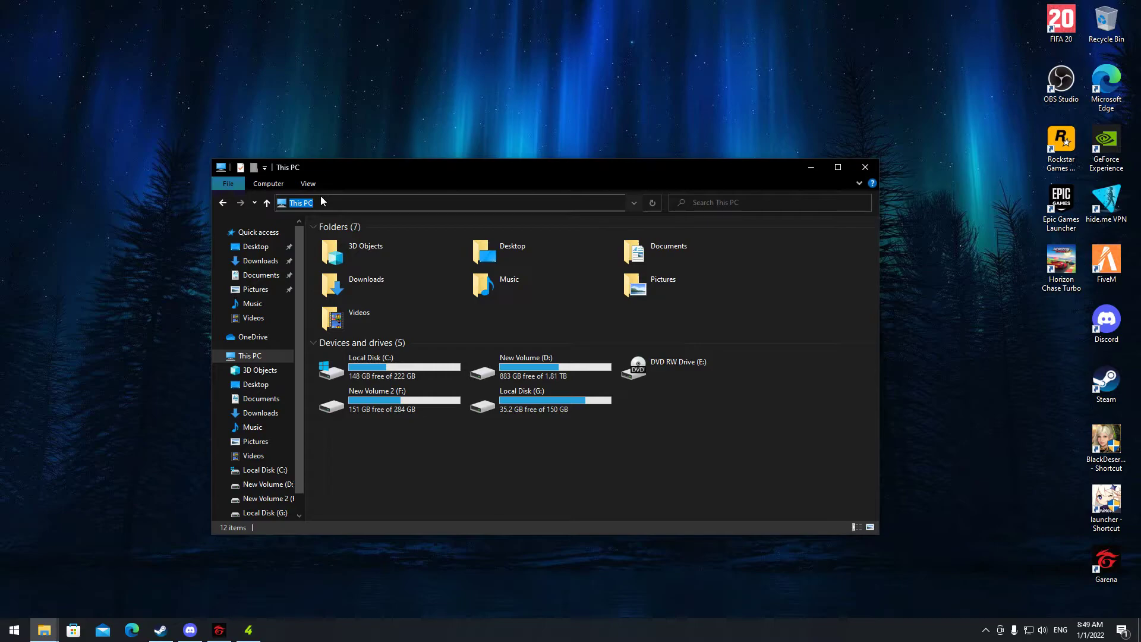
{"action": "key", "text": "BackSpace"}
{"action": "type", "text": "%localappdata%"}
{"action": "key", "text": "Return"}
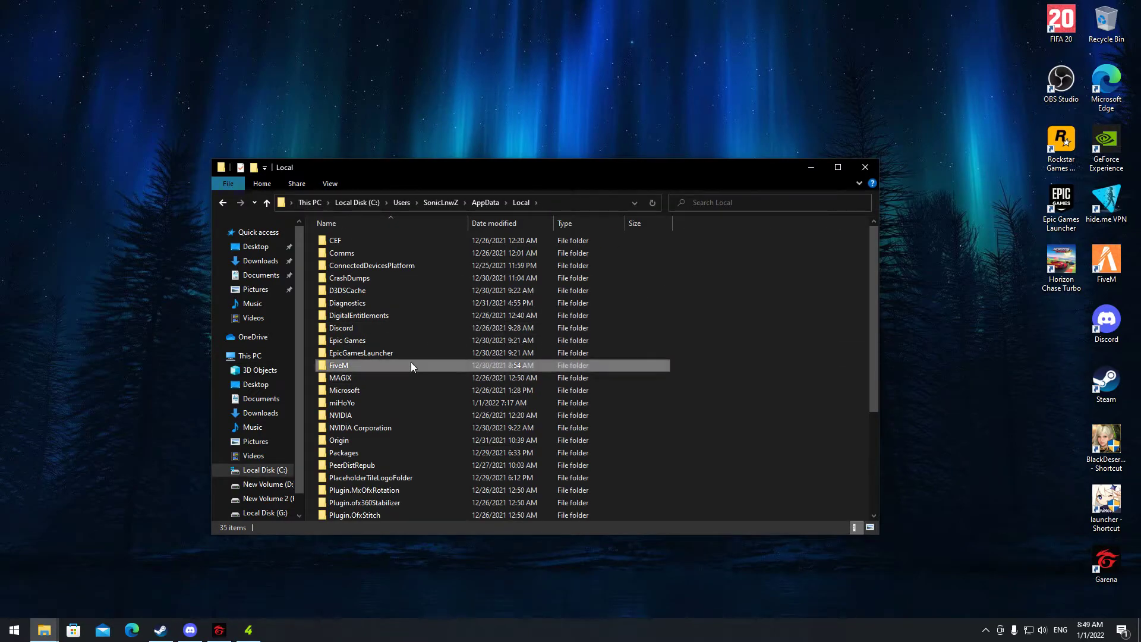
{"action": "double_click", "coordinate": [411, 365]}
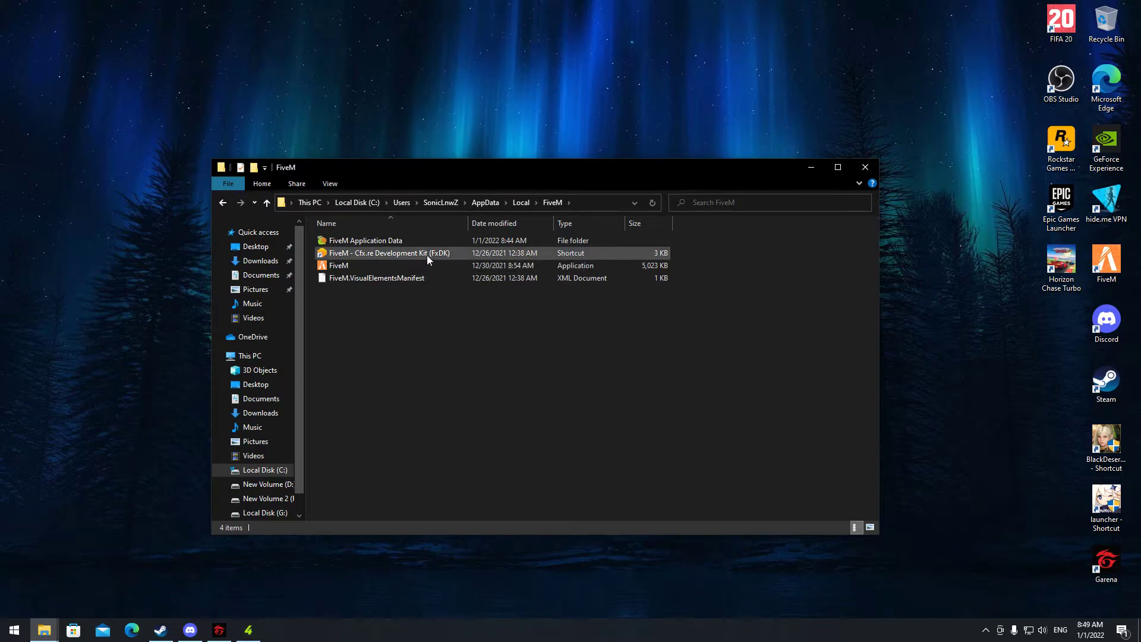
Step: Open the FiveM application's properties and enable compatibility mode for Windows 8
{"action": "left_click", "coordinate": [338, 264]}
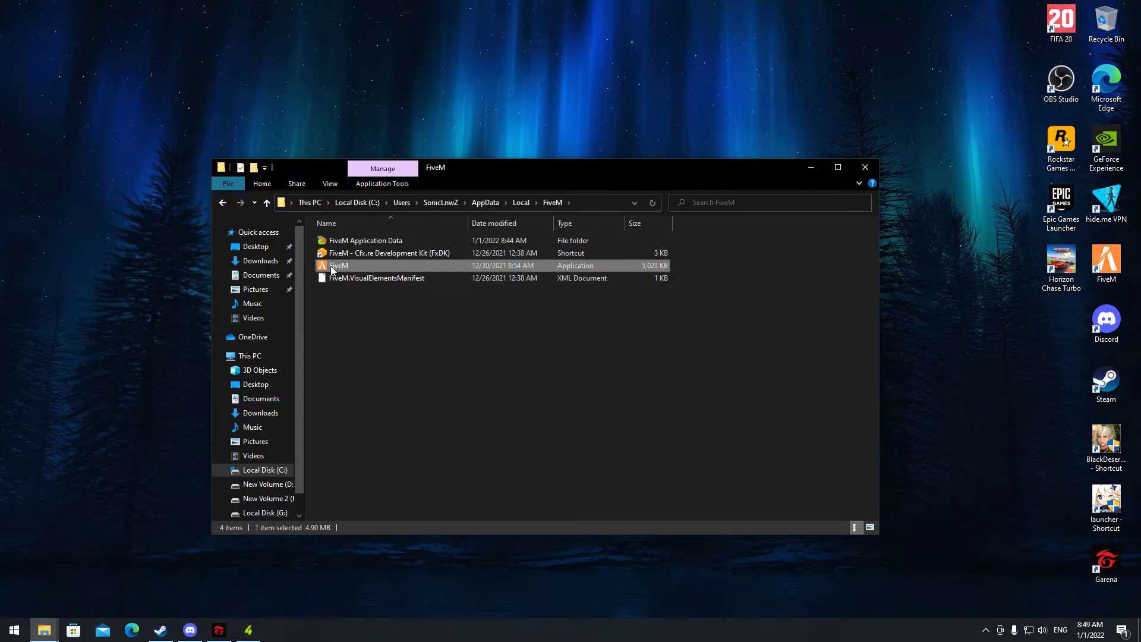
{"action": "right_click", "coordinate": [338, 266]}
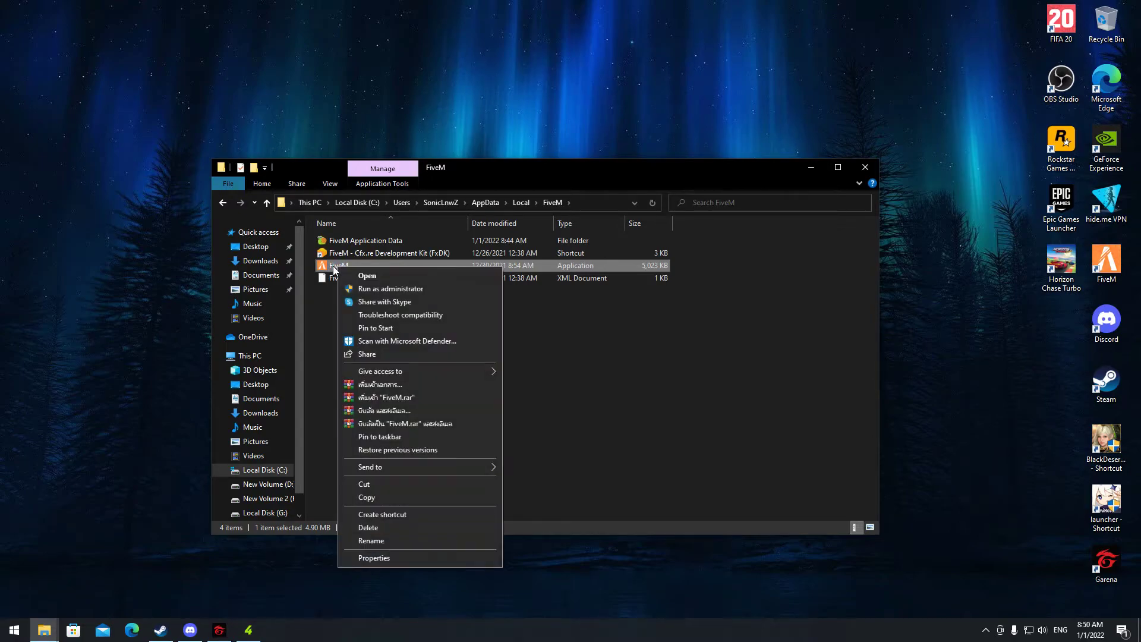
{"action": "left_click", "coordinate": [374, 558]}
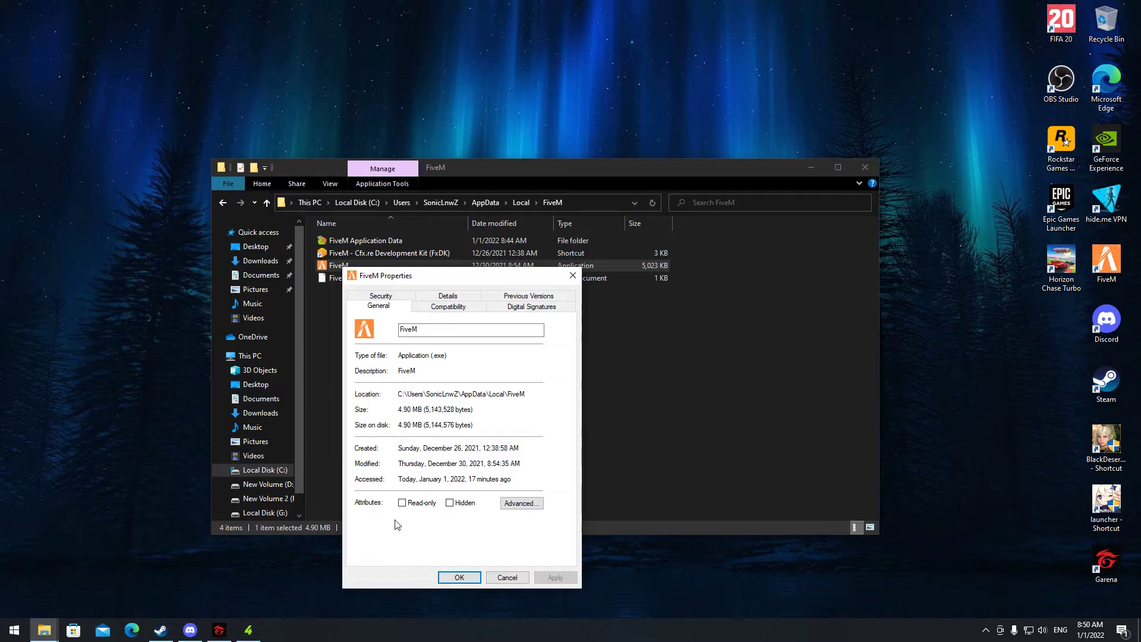
{"action": "left_click", "coordinate": [448, 307]}
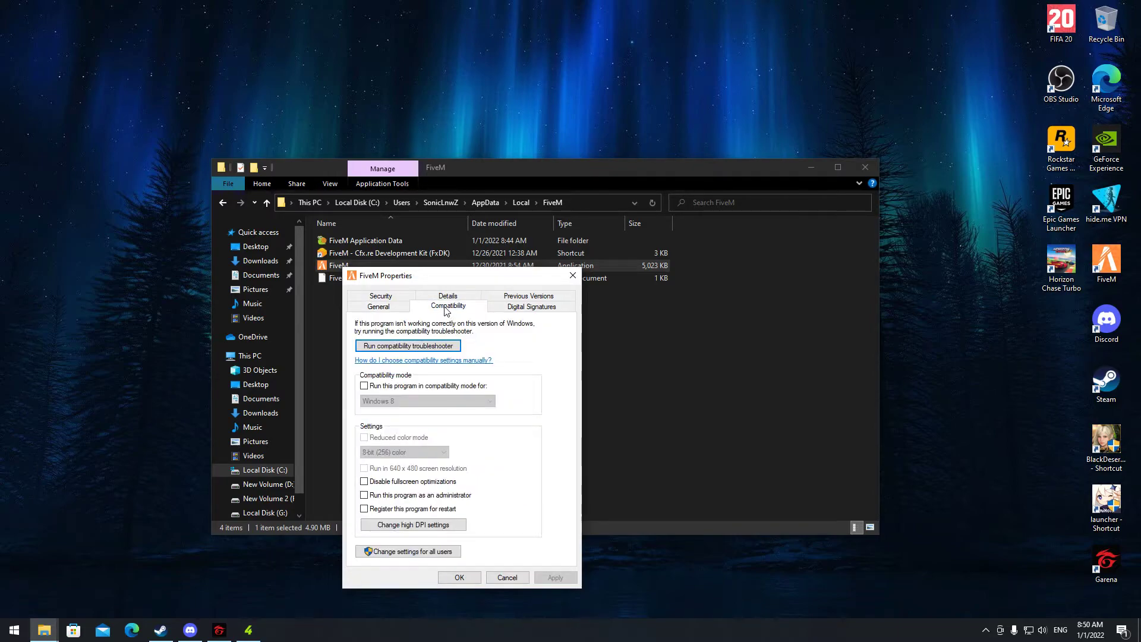
{"action": "left_click", "coordinate": [364, 386]}
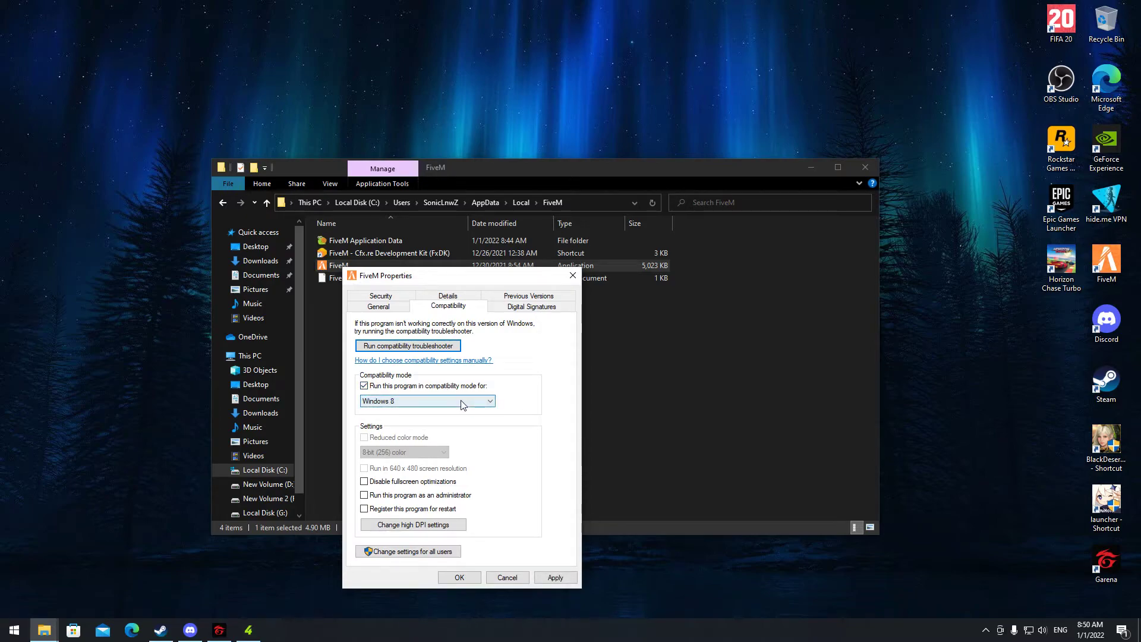
{"action": "left_click", "coordinate": [461, 404]}
{"action": "left_click", "coordinate": [462, 402]}
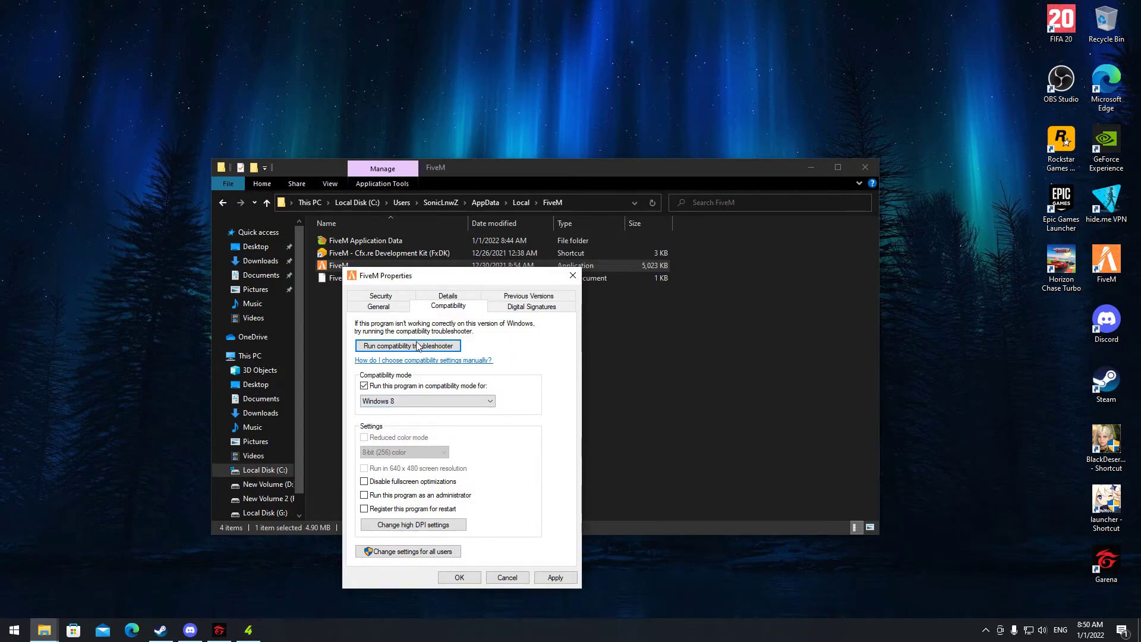
Step: Run the compatibility troubleshooter with recommended settings, test-launch FiveM and close it once it has loaded
{"action": "left_click", "coordinate": [397, 350]}
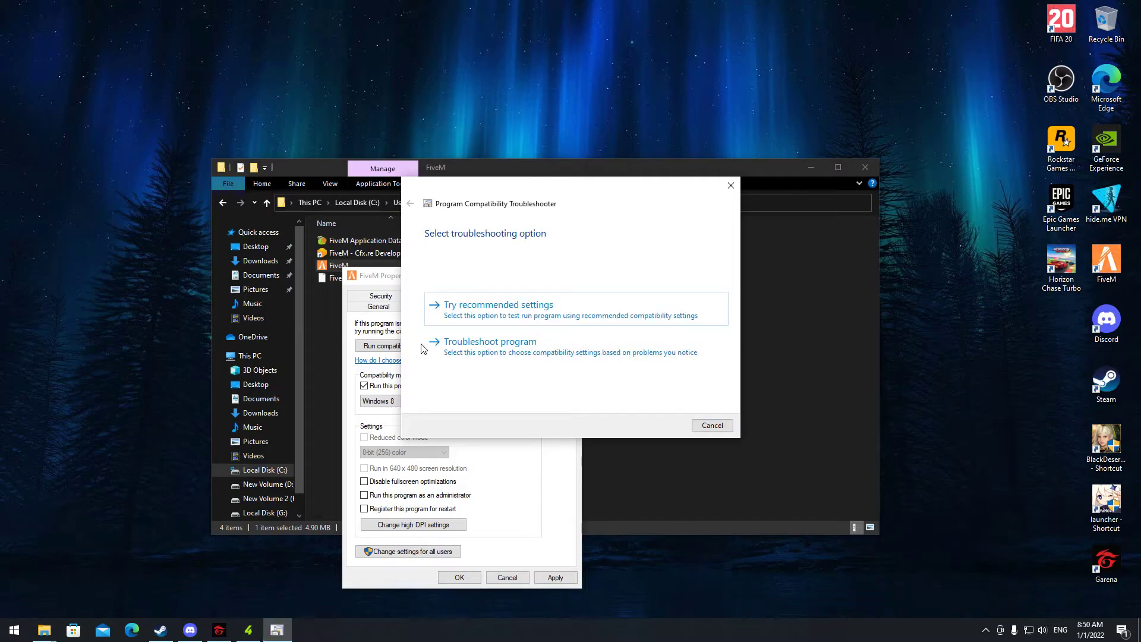
{"action": "left_click", "coordinate": [479, 318]}
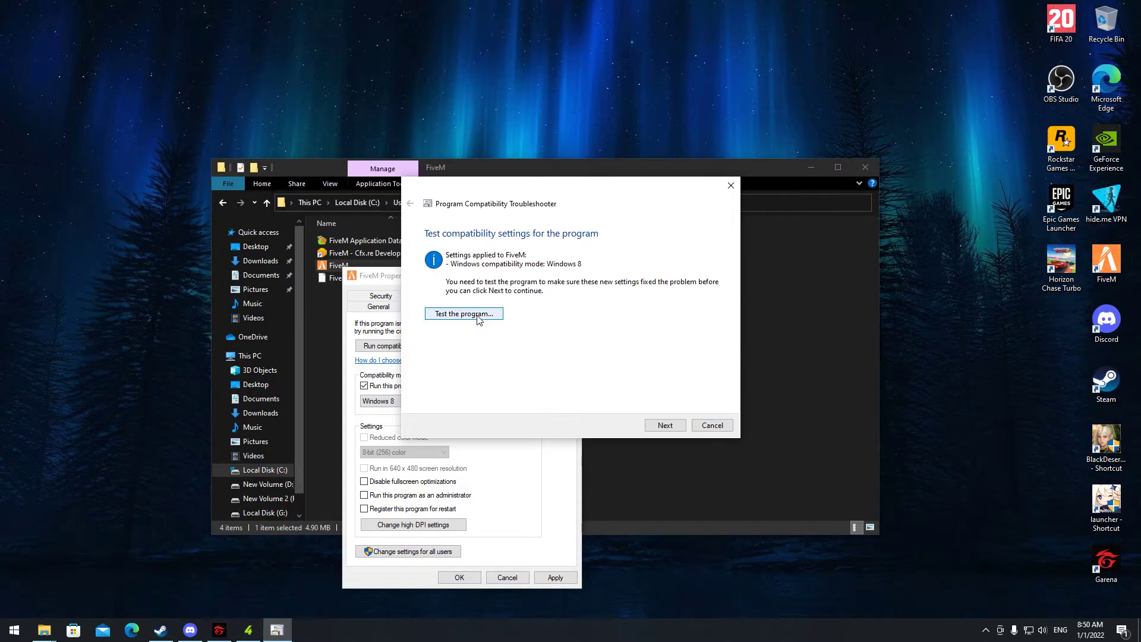
{"action": "left_click", "coordinate": [479, 315]}
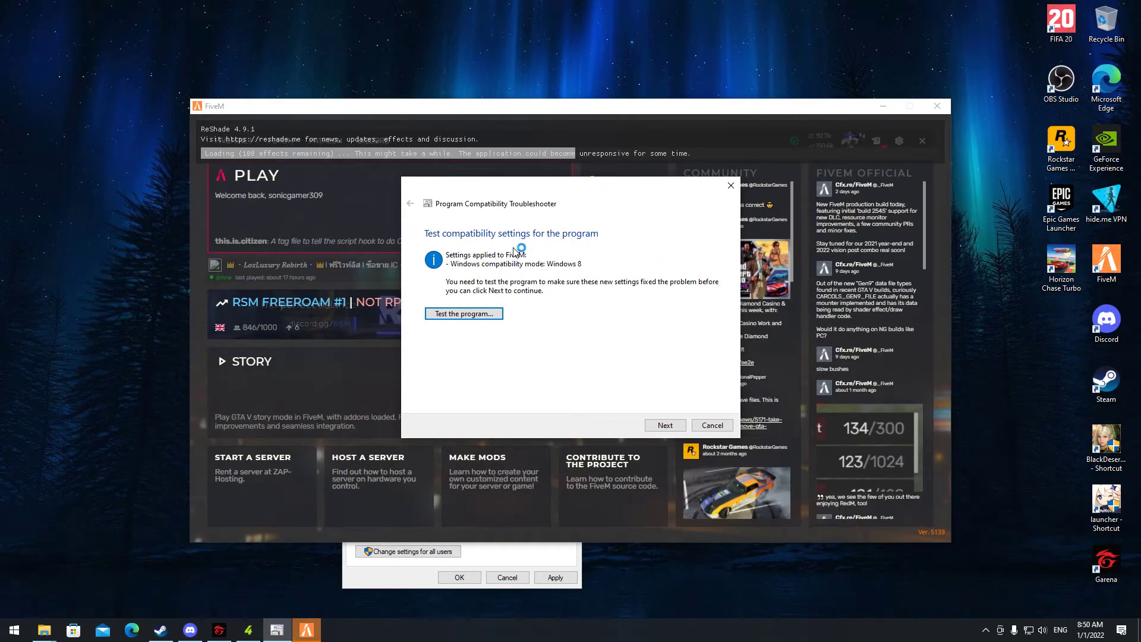
{"action": "left_click", "coordinate": [689, 115]}
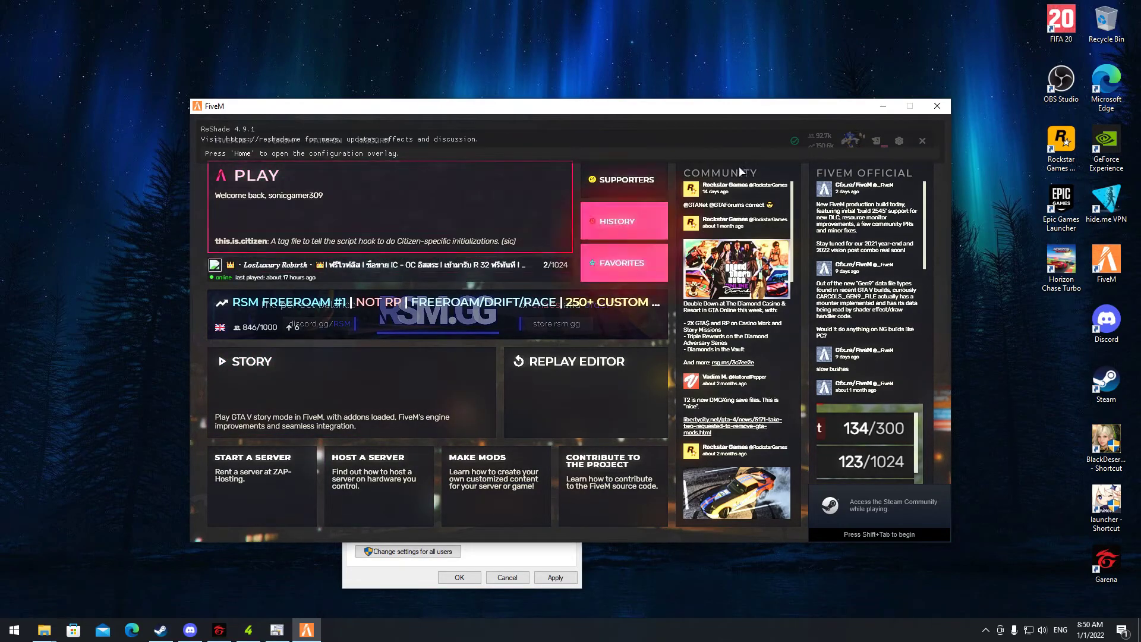
{"action": "left_click", "coordinate": [939, 107]}
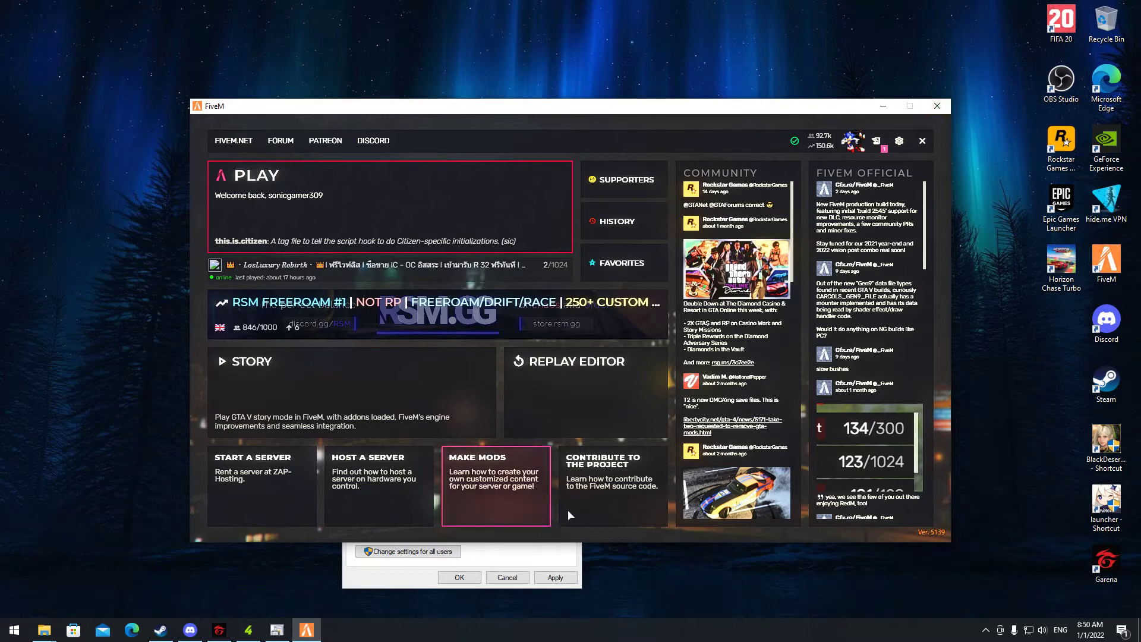
{"action": "left_click", "coordinate": [937, 106]}
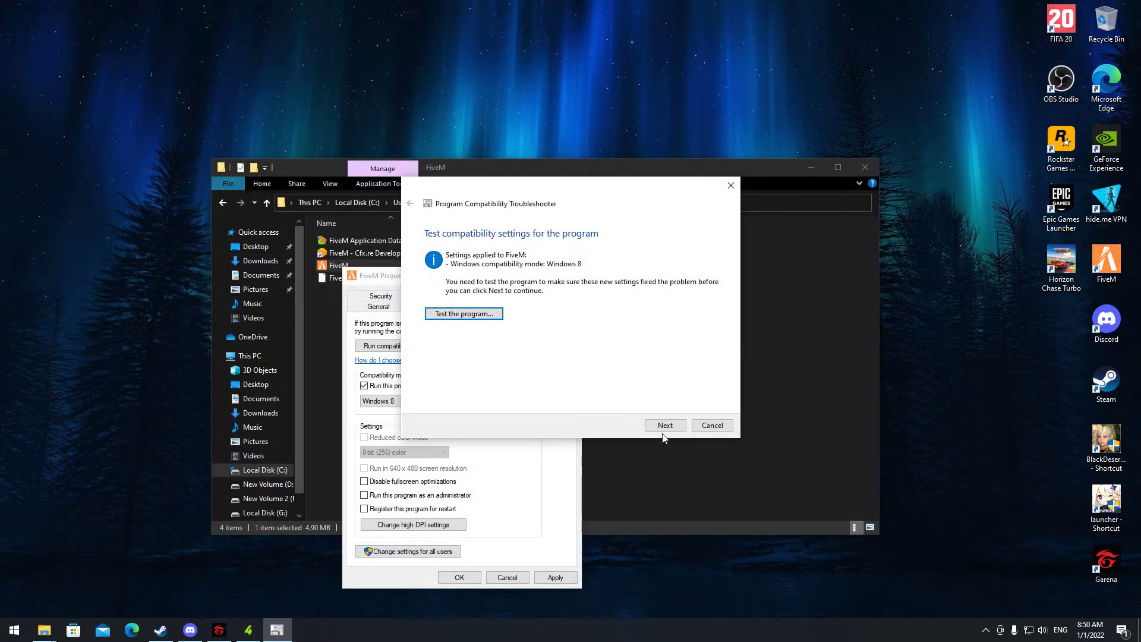
Step: Save the tested compatibility settings for FiveM, close the troubleshooter and apply the changes in the properties
{"action": "left_click", "coordinate": [665, 425]}
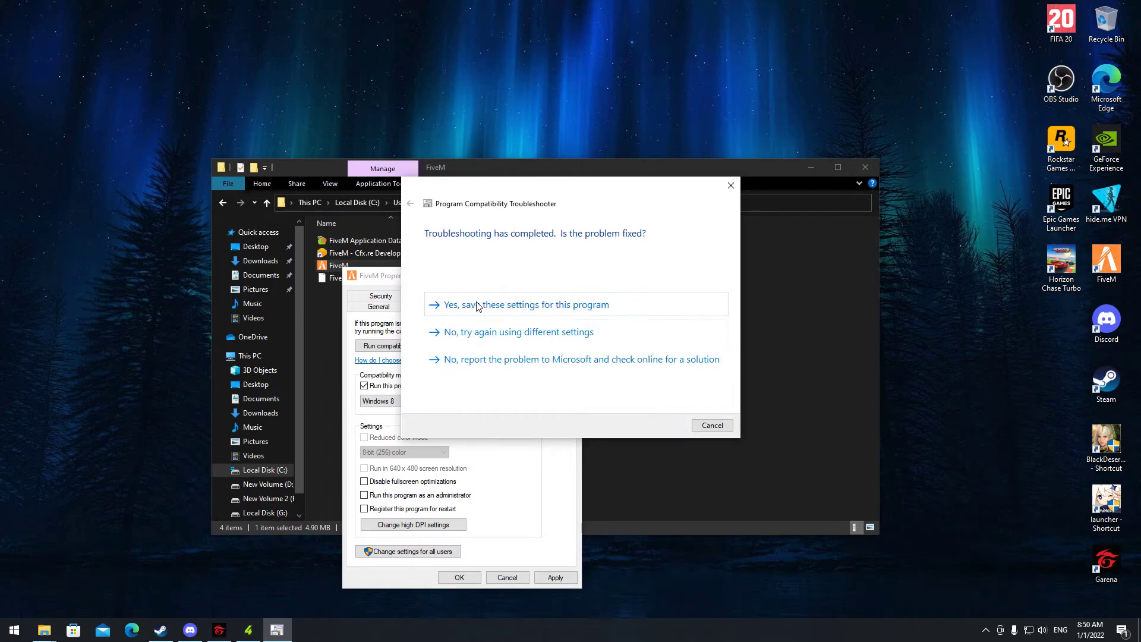
{"action": "left_click", "coordinate": [513, 307]}
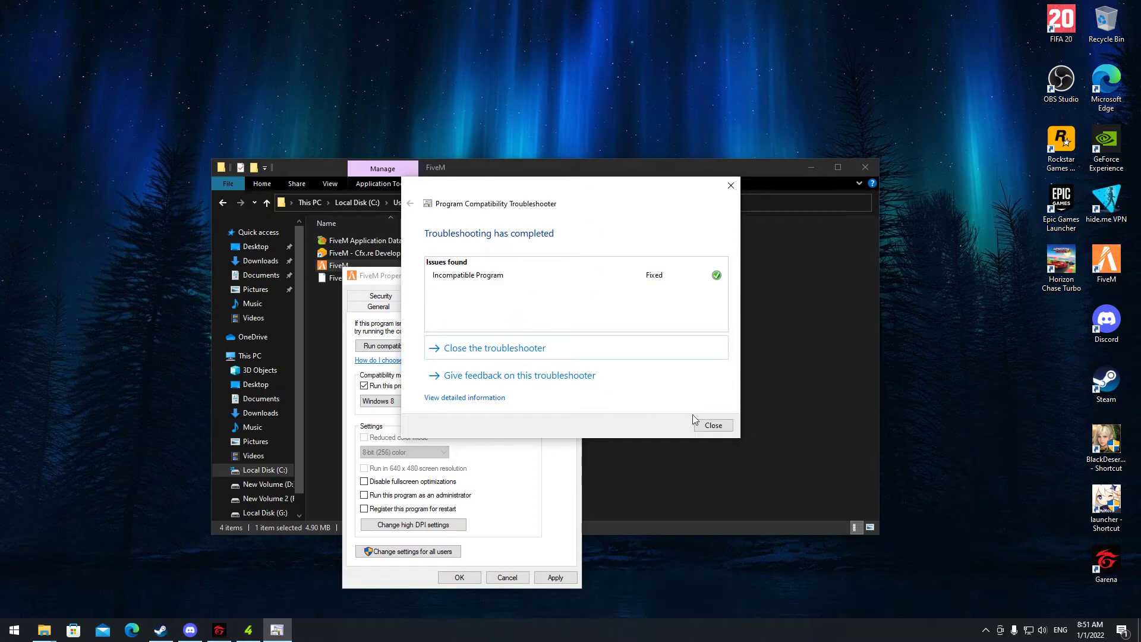
{"action": "left_click", "coordinate": [715, 425]}
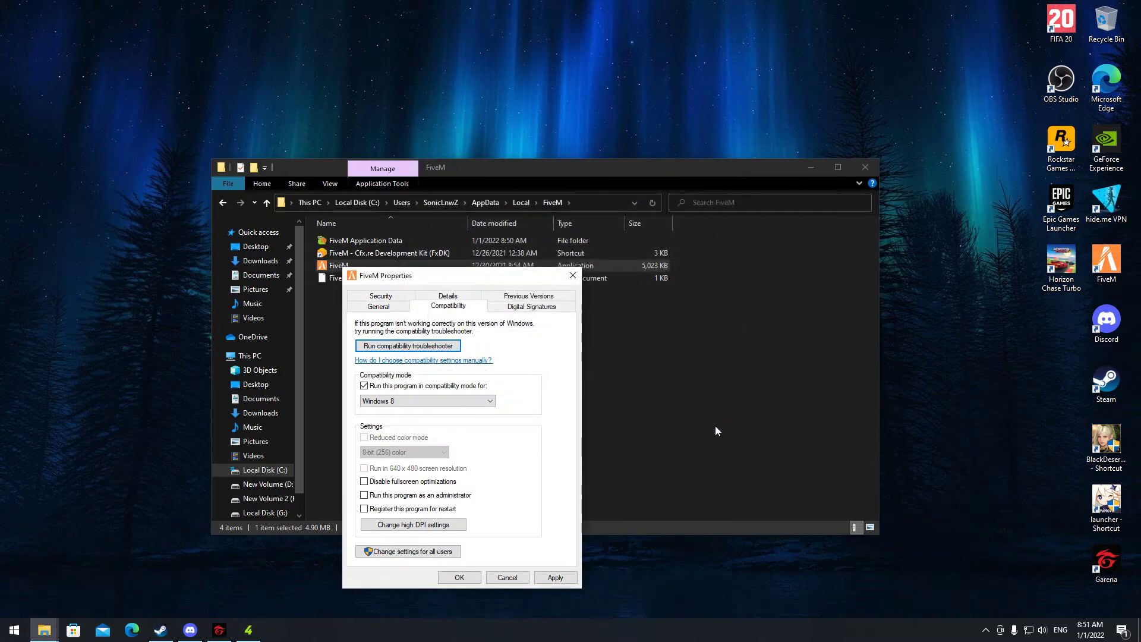
{"action": "left_click", "coordinate": [564, 582]}
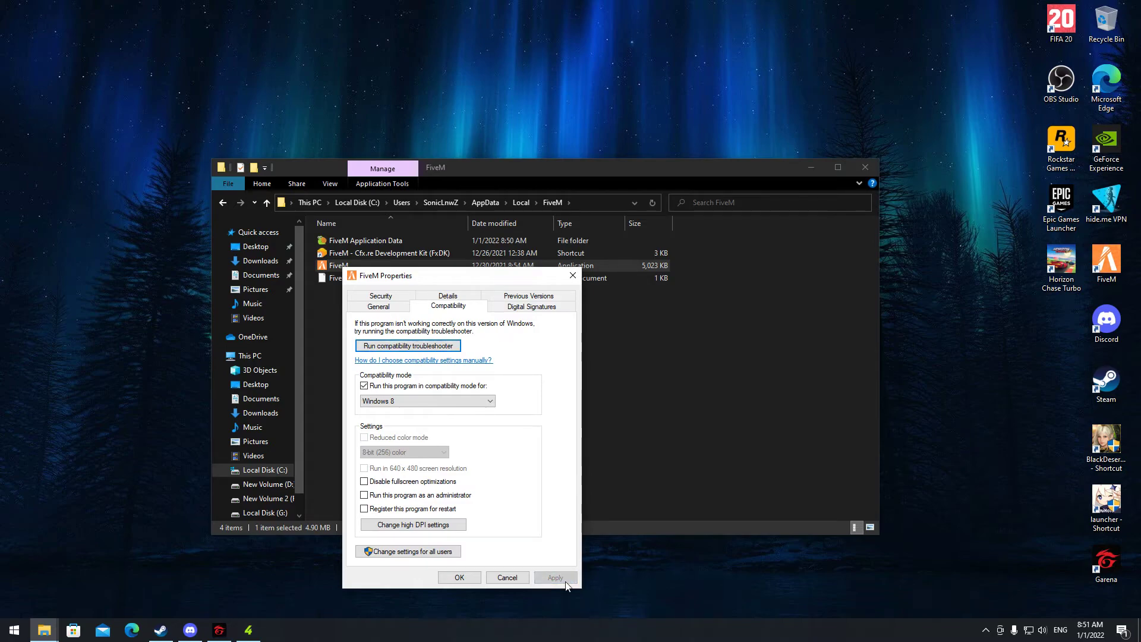